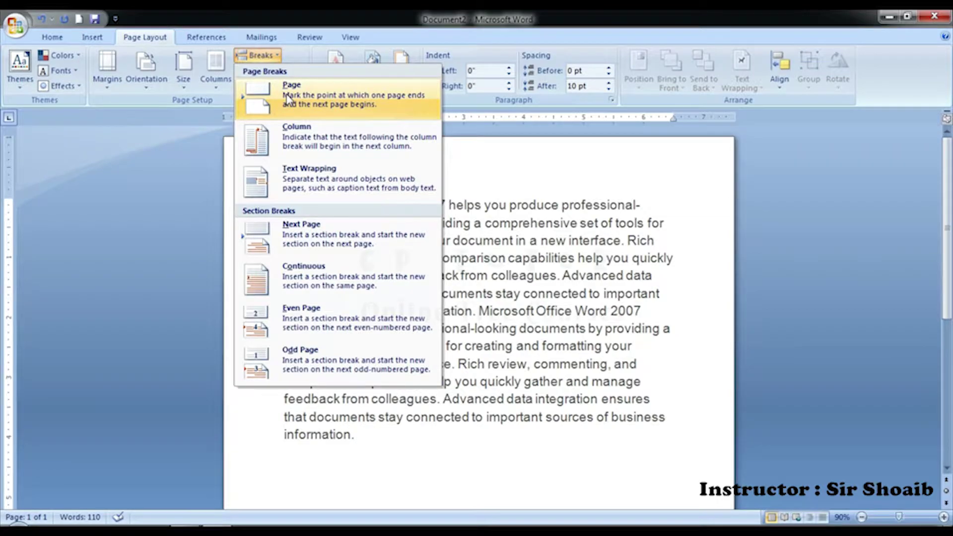
Step: Insert a page break before the second occurrence of "Microsoft Office Word 2007" in the paragraph
{"action": "left_click", "coordinate": [563, 213]}
{"action": "left_click", "coordinate": [383, 442]}
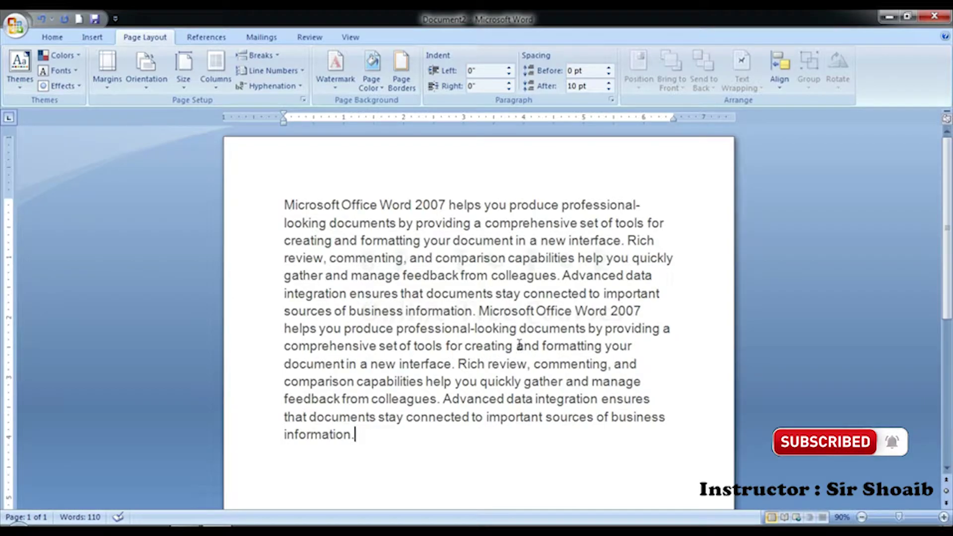
{"action": "left_click", "coordinate": [475, 313]}
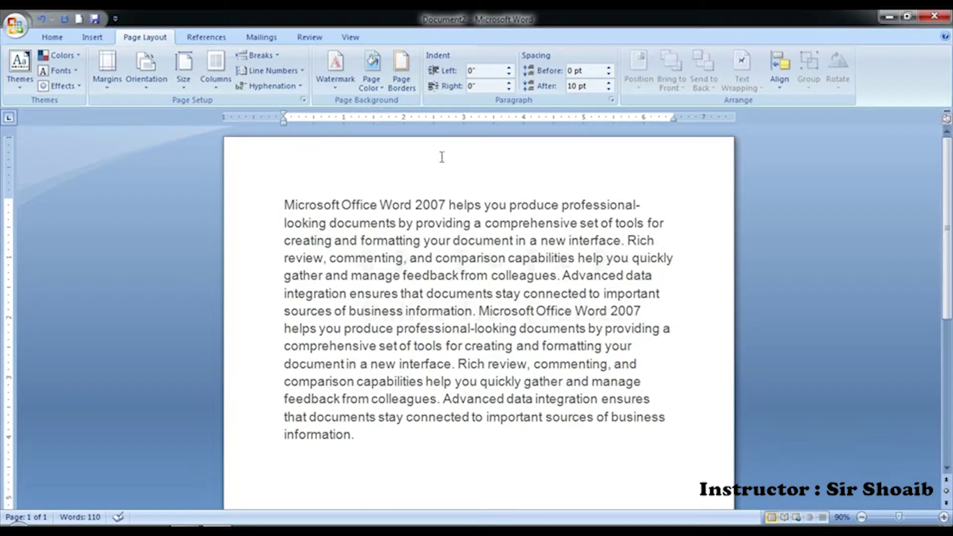
{"action": "left_click", "coordinate": [257, 54]}
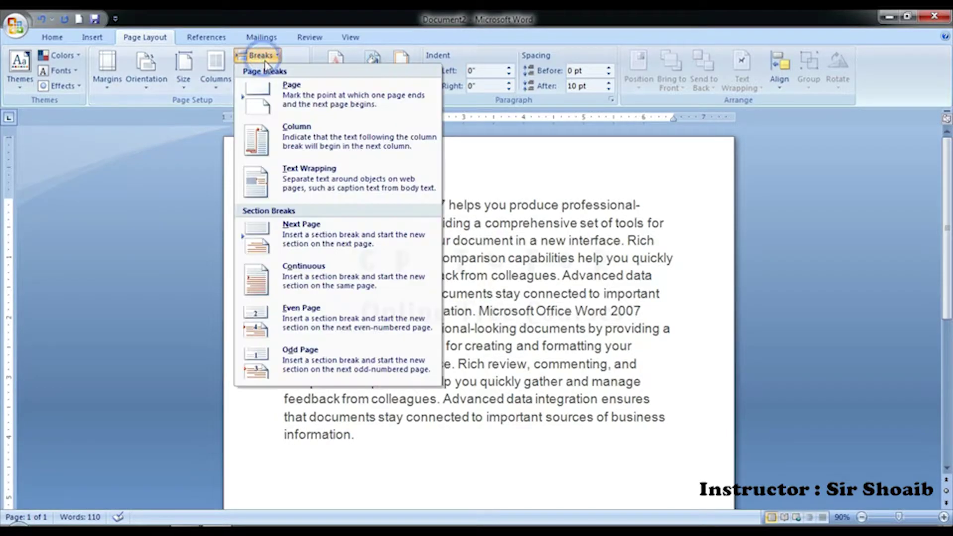
{"action": "left_click", "coordinate": [278, 91]}
{"action": "scroll", "coordinate": [466, 295], "scroll_direction": "up", "scroll_amount": 2}
{"action": "scroll", "coordinate": [462, 322], "scroll_direction": "up", "scroll_amount": 5}
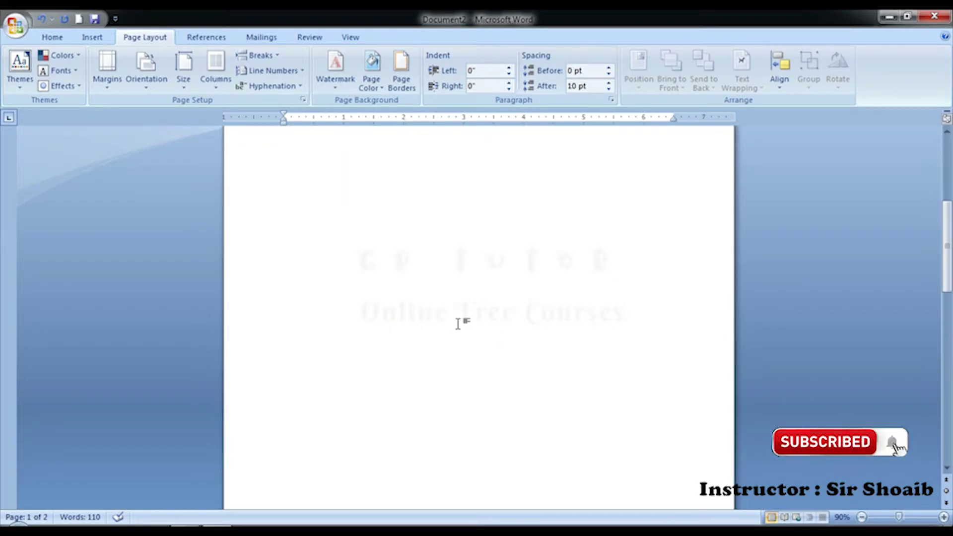
{"action": "scroll", "coordinate": [457, 324], "scroll_direction": "down", "scroll_amount": 5}
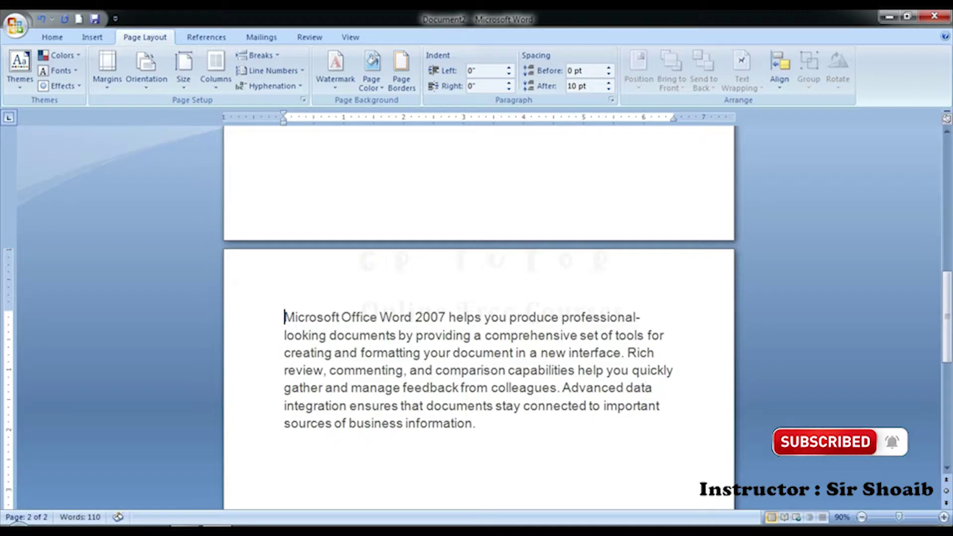
Step: Remove the page break so the second half of the text rejoins the first paragraph
{"action": "scroll", "coordinate": [353, 317], "scroll_direction": "up", "scroll_amount": 5}
{"action": "key", "text": "BackSpace"}
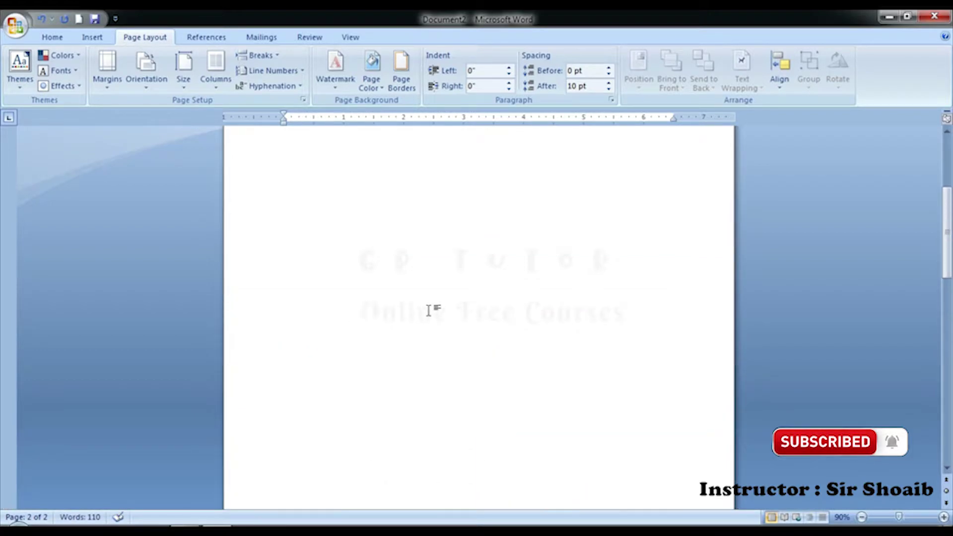
{"action": "left_click", "coordinate": [535, 288]}
{"action": "type", "text": "Microsoft Office Word 2007 helps you produce professional-looking documents by providing a comprehensive set of tools for creating and formatting your document in a new interface. Rich review, commenting, and comparison capabilities help you quickly gather and manage feedback from colleagues. Advanced data integration ensures that documents stay connected to important sources of business information."}
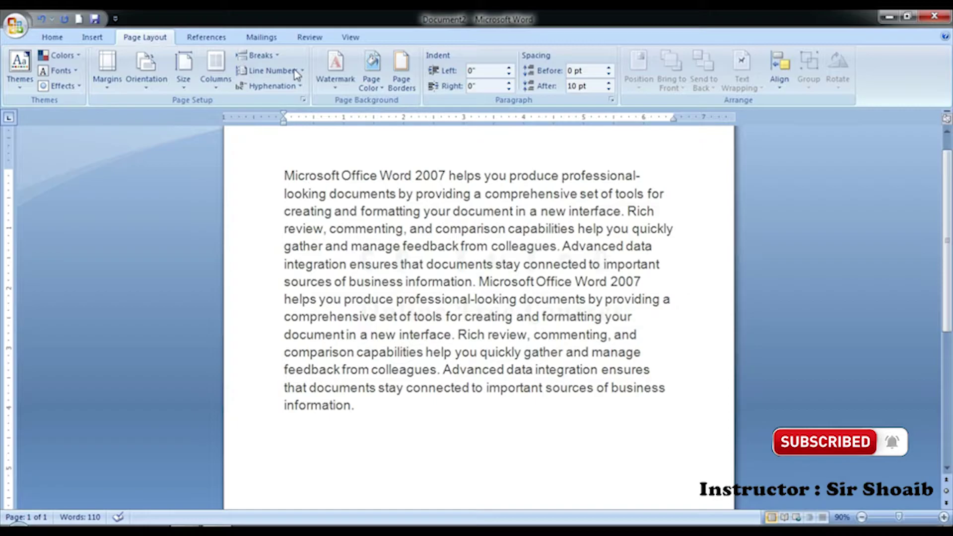
Step: Lay out the document text in three columns
{"action": "left_click", "coordinate": [257, 54]}
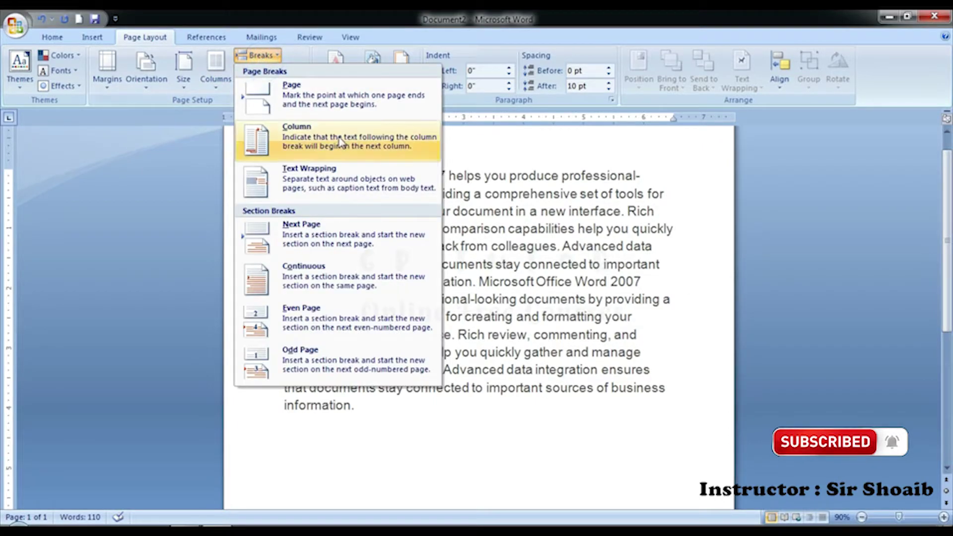
{"action": "left_click", "coordinate": [255, 54]}
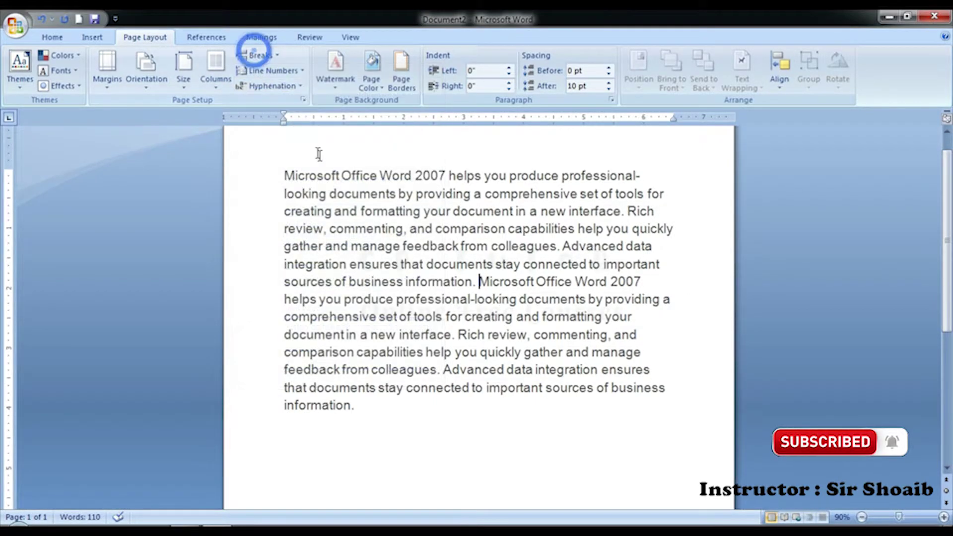
{"action": "left_click", "coordinate": [215, 67]}
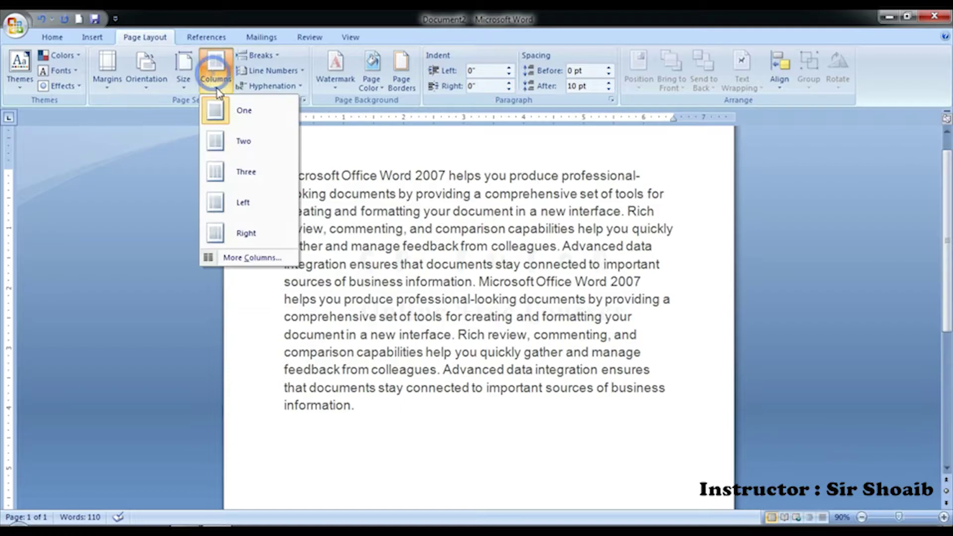
{"action": "left_click", "coordinate": [251, 173]}
{"action": "scroll", "coordinate": [379, 213], "scroll_direction": "up", "scroll_amount": 5}
Step: Justify all of the document's text across its columns
{"action": "key", "text": "ctrl+a"}
{"action": "scroll", "coordinate": [313, 189], "scroll_direction": "down", "scroll_amount": 4}
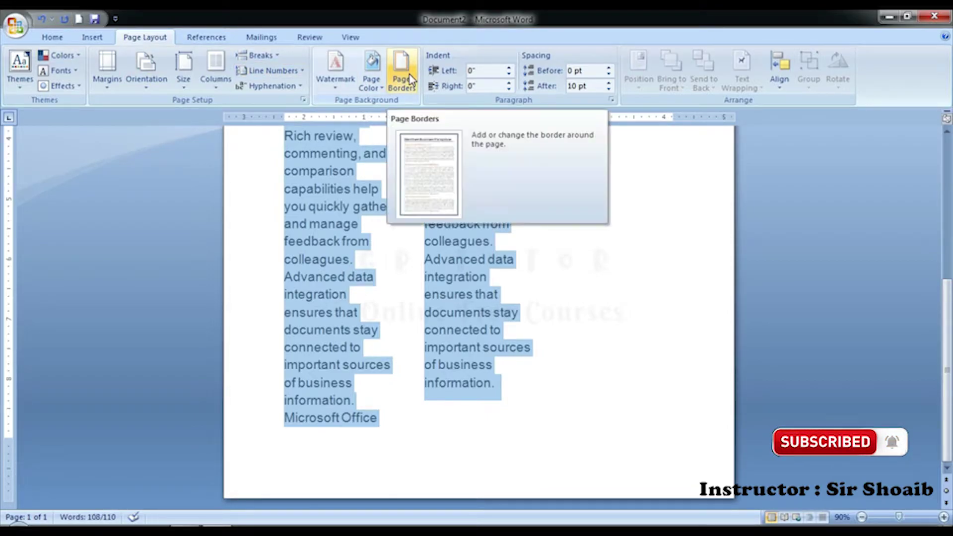
{"action": "key", "text": "ctrl+j"}
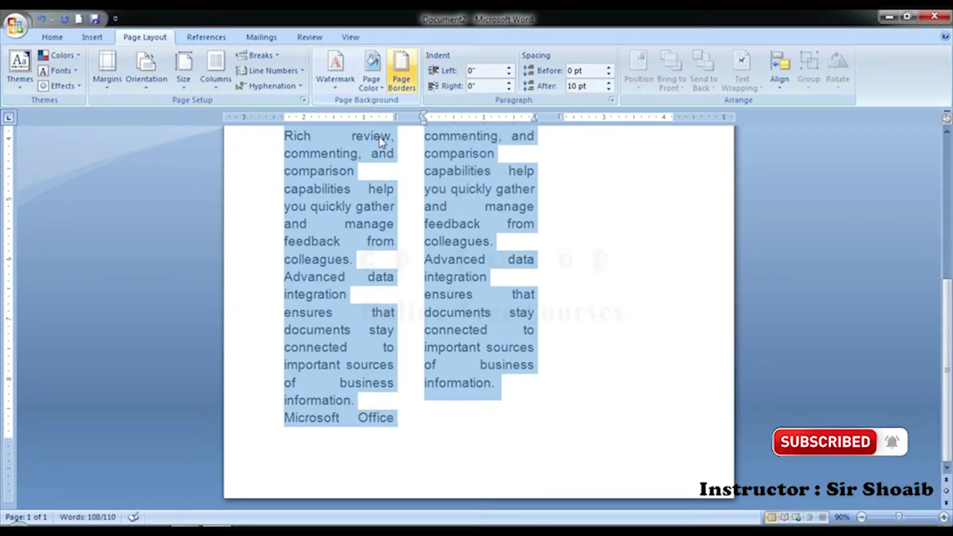
{"action": "left_click", "coordinate": [424, 222]}
{"action": "scroll", "coordinate": [375, 283], "scroll_direction": "up", "scroll_amount": 4}
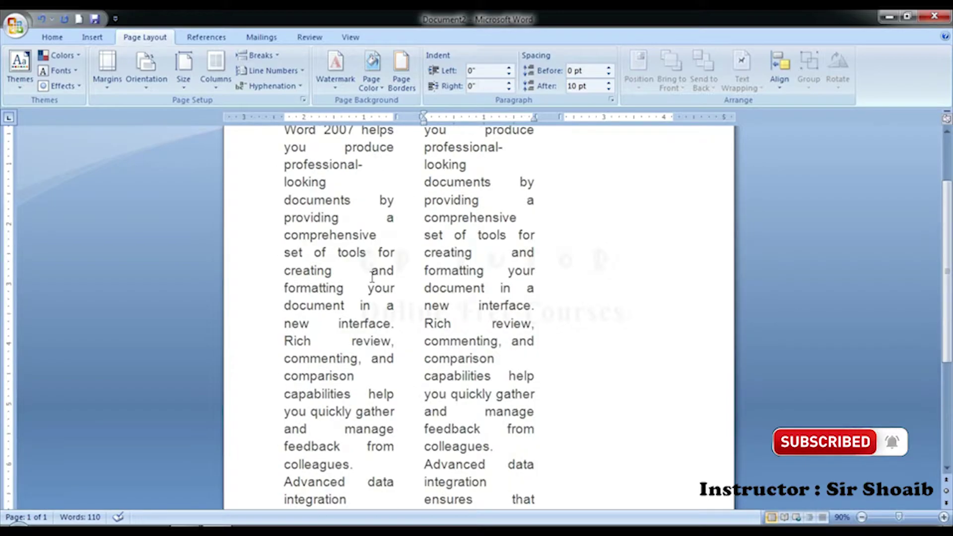
{"action": "scroll", "coordinate": [377, 281], "scroll_direction": "up", "scroll_amount": 2}
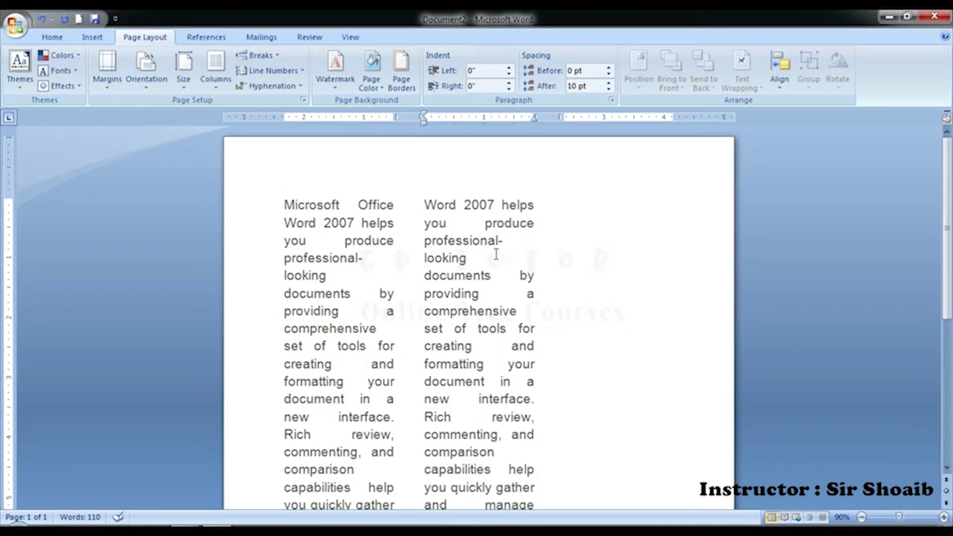
Step: Insert a column break before "Rich review" in the second column, moving the text that follows to the third column
{"action": "left_click", "coordinate": [485, 352]}
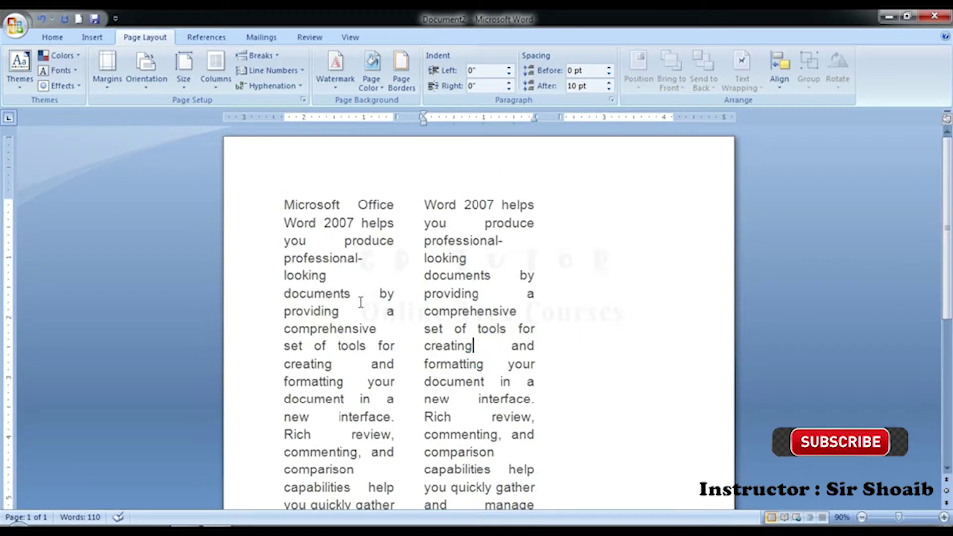
{"action": "scroll", "coordinate": [361, 301], "scroll_direction": "down", "scroll_amount": 2}
{"action": "scroll", "coordinate": [361, 301], "scroll_direction": "down", "scroll_amount": 2}
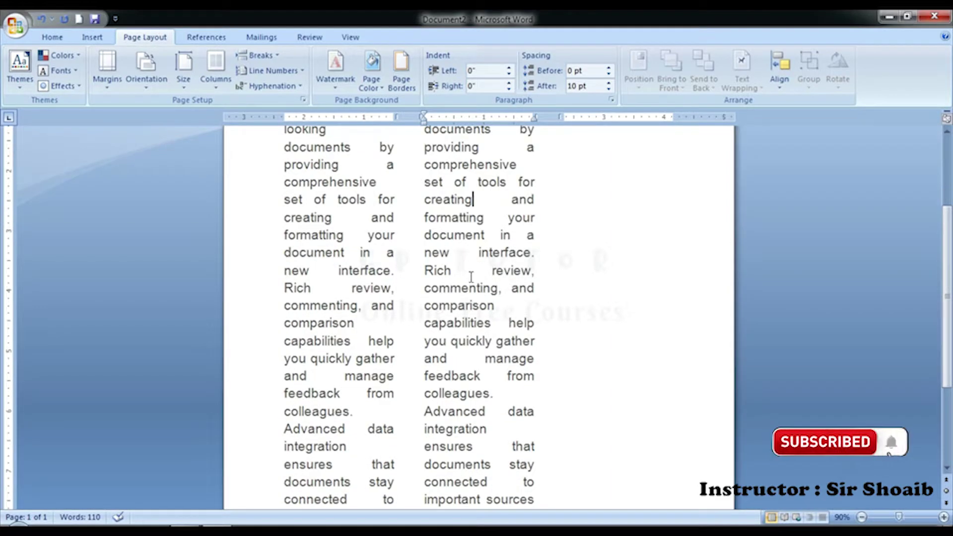
{"action": "left_click", "coordinate": [426, 268]}
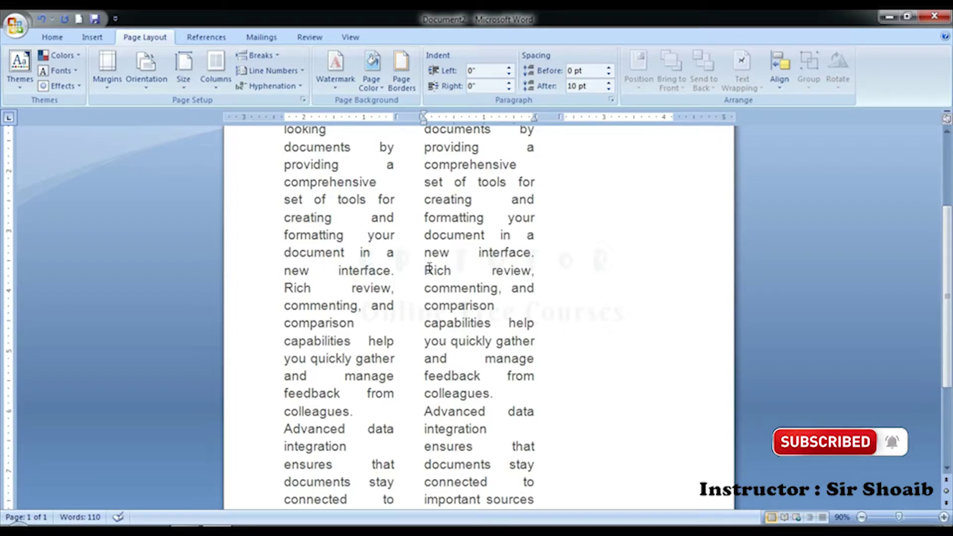
{"action": "left_click", "coordinate": [258, 55]}
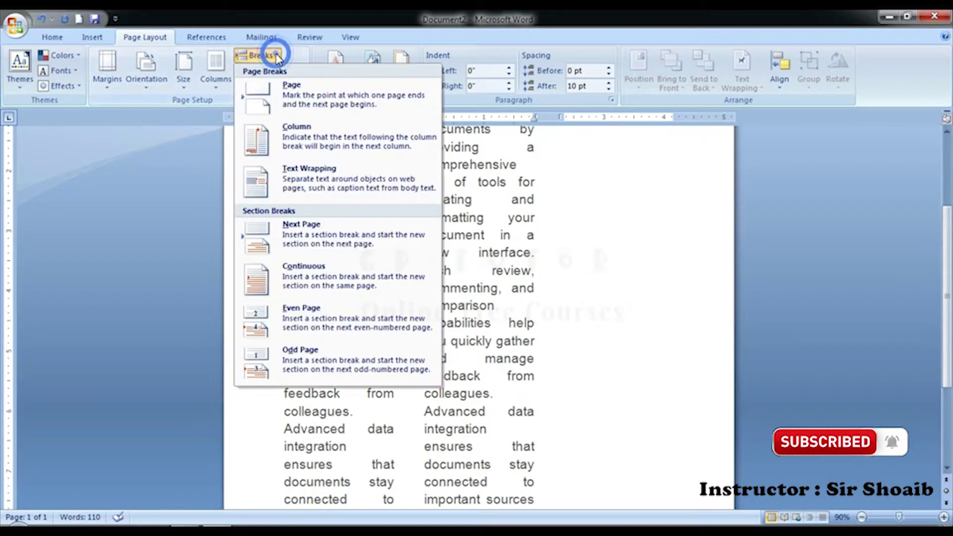
{"action": "left_click", "coordinate": [280, 143]}
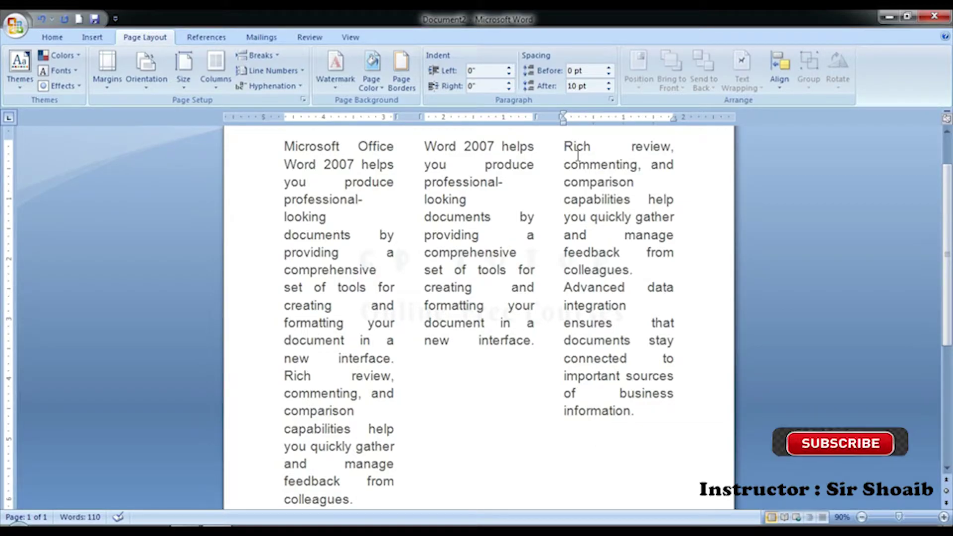
Step: Try another column break before "Rich review" in the third column, and undo it
{"action": "left_click", "coordinate": [260, 55]}
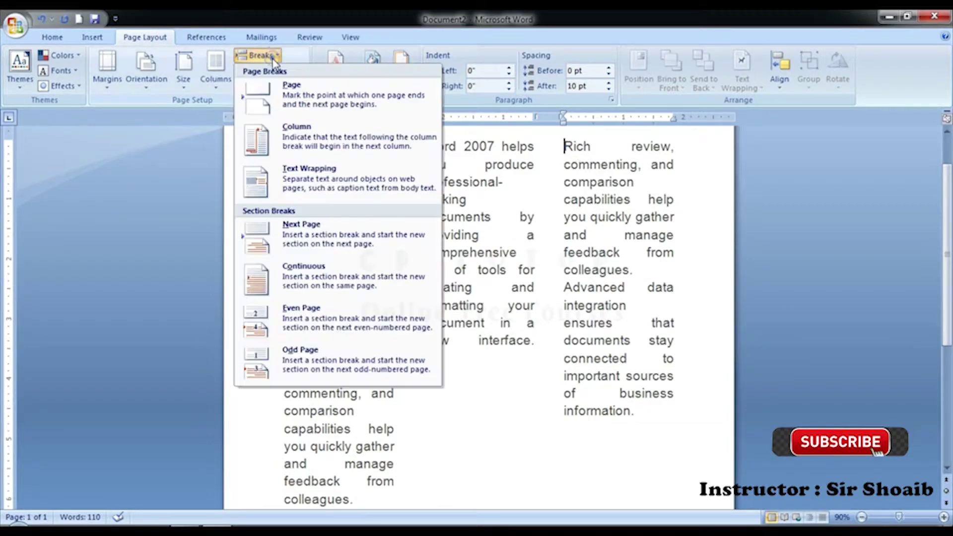
{"action": "left_click", "coordinate": [306, 137]}
{"action": "scroll", "coordinate": [468, 240], "scroll_direction": "down", "scroll_amount": 7}
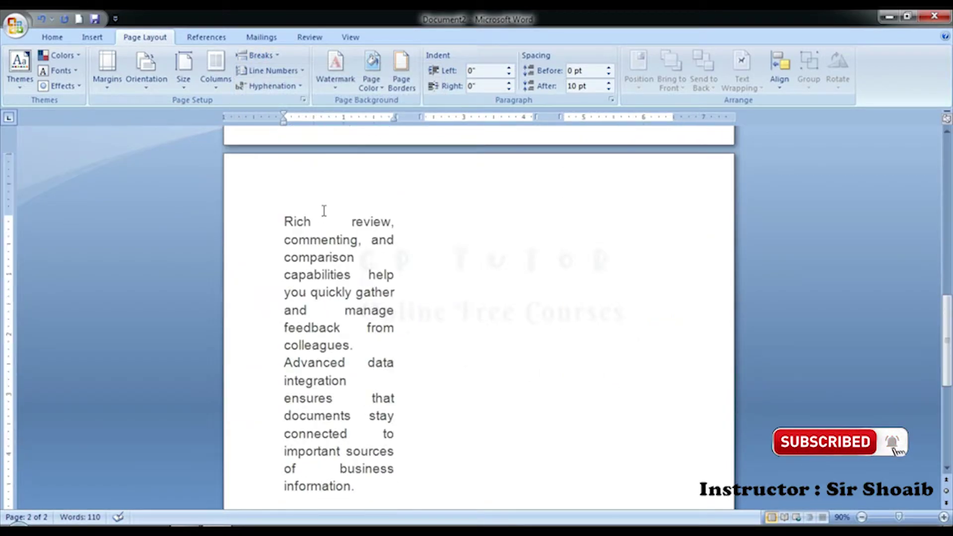
{"action": "scroll", "coordinate": [361, 288], "scroll_direction": "up", "scroll_amount": 3}
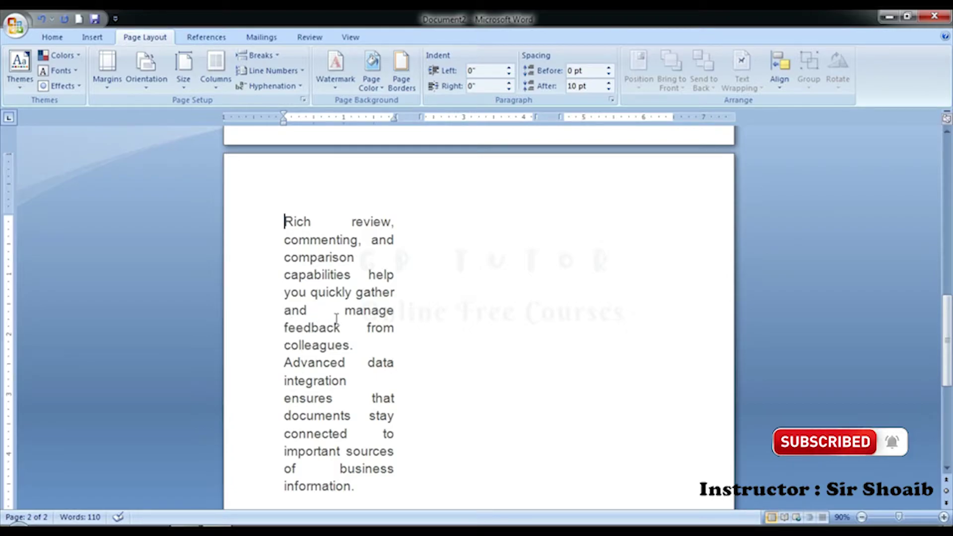
{"action": "scroll", "coordinate": [343, 305], "scroll_direction": "up", "scroll_amount": 4}
{"action": "scroll", "coordinate": [345, 298], "scroll_direction": "up", "scroll_amount": 7}
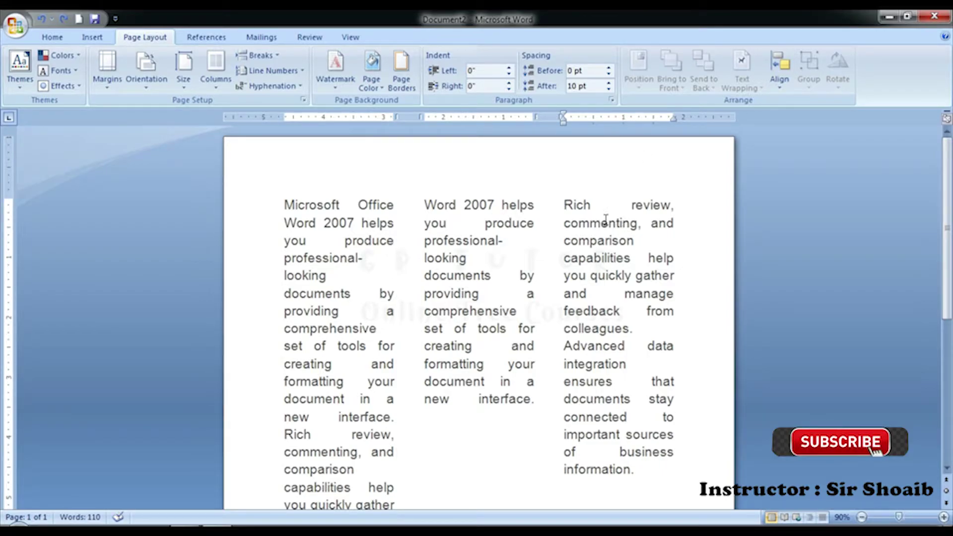
{"action": "left_click", "coordinate": [594, 204]}
{"action": "left_click", "coordinate": [584, 204]}
{"action": "left_click", "coordinate": [679, 204]}
{"action": "left_click", "coordinate": [557, 208]}
{"action": "left_click", "coordinate": [625, 205]}
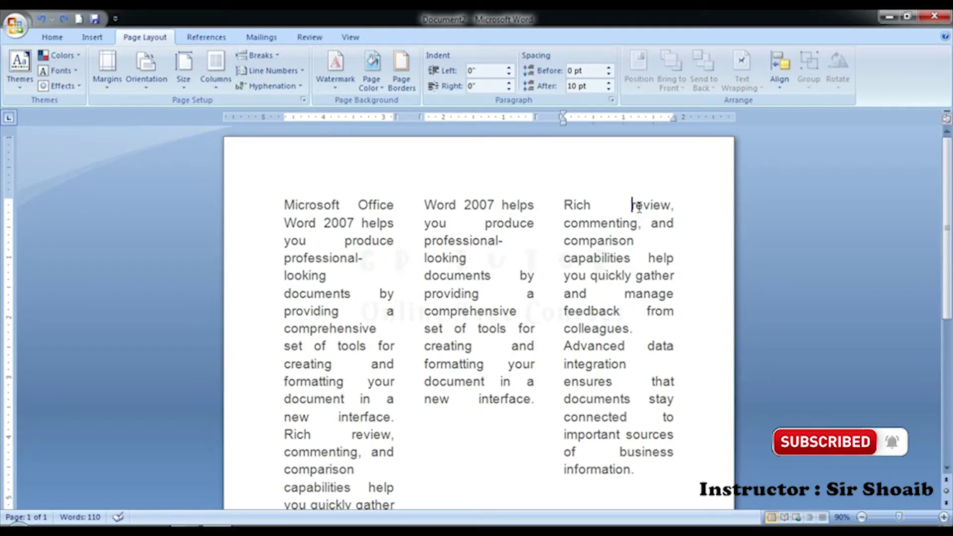
{"action": "left_click", "coordinate": [639, 207]}
{"action": "left_click", "coordinate": [674, 204]}
{"action": "left_click", "coordinate": [561, 205]}
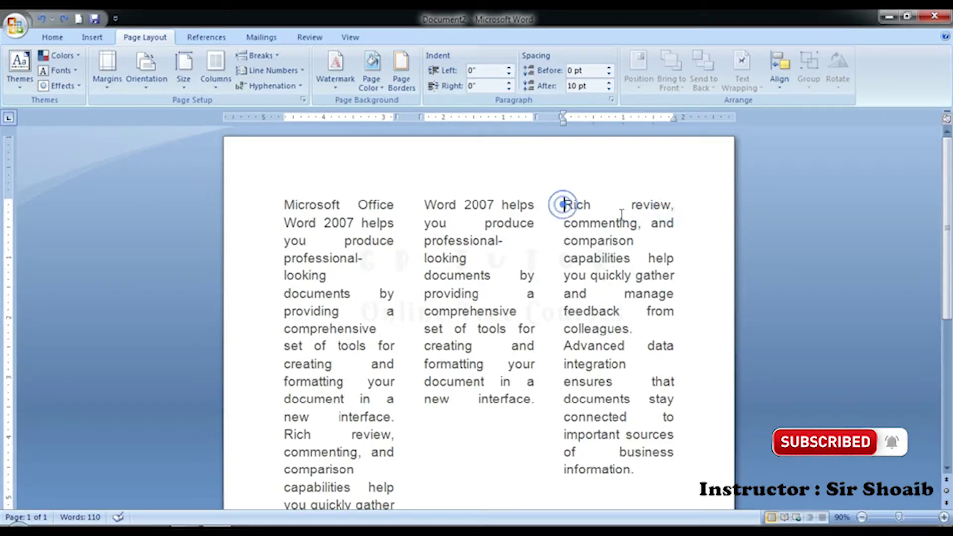
{"action": "left_click", "coordinate": [674, 205]}
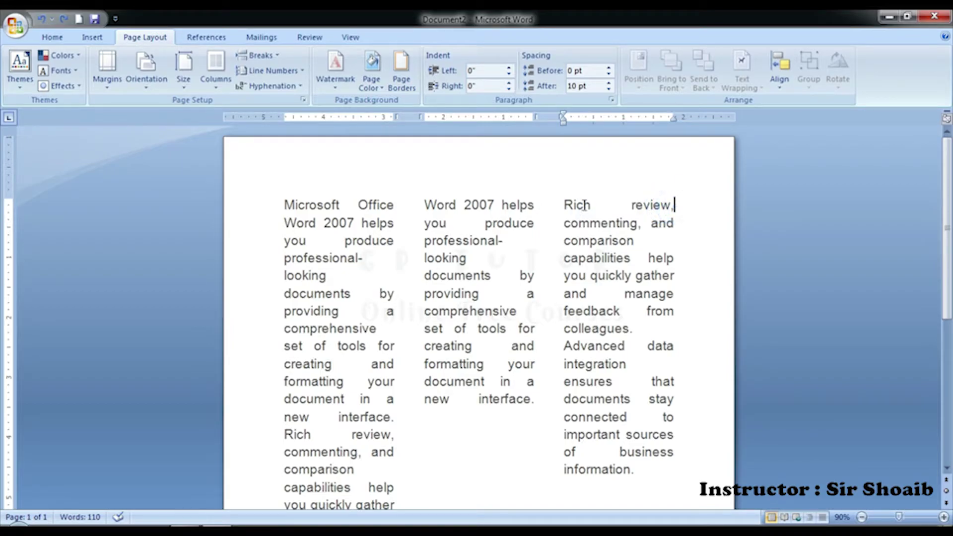
{"action": "left_click", "coordinate": [565, 205]}
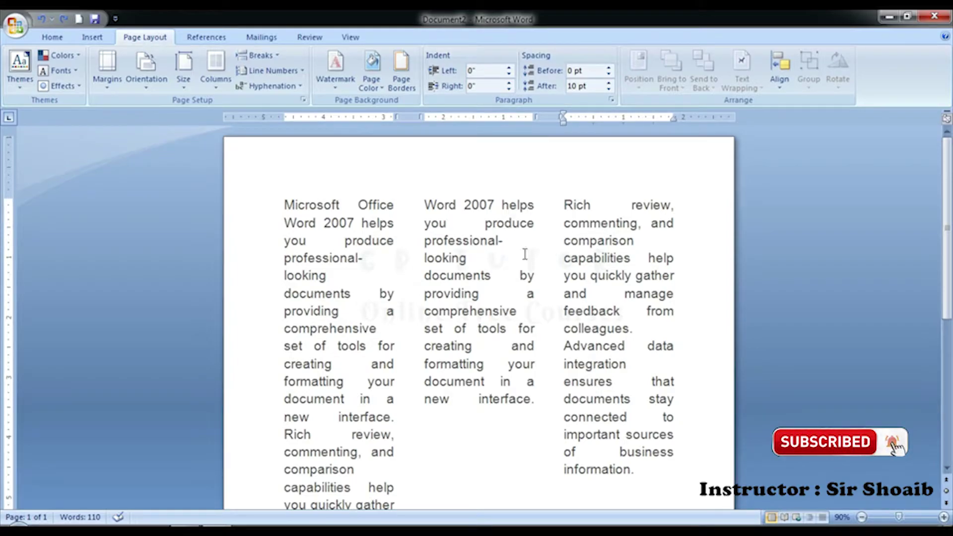
{"action": "scroll", "coordinate": [570, 272], "scroll_direction": "down", "scroll_amount": 2}
{"action": "scroll", "coordinate": [334, 259], "scroll_direction": "up", "scroll_amount": 2}
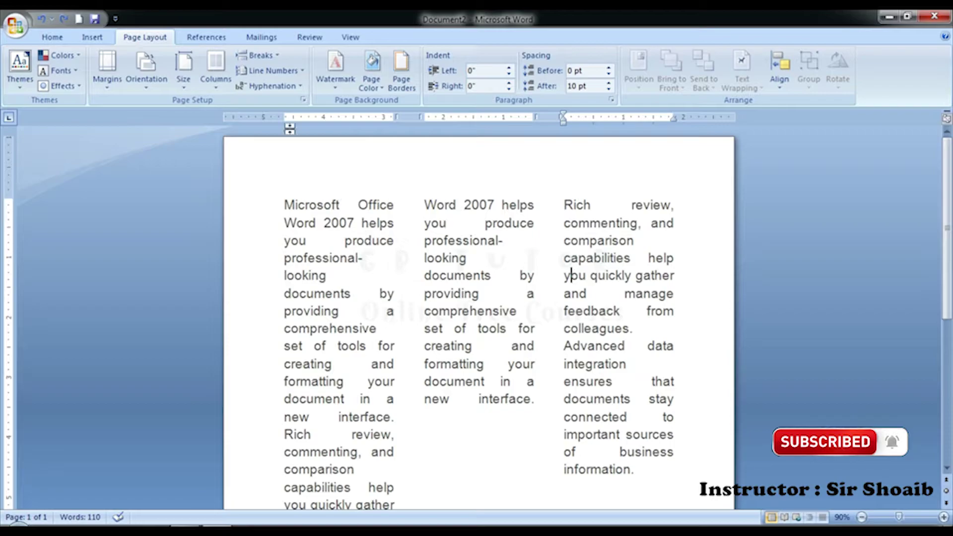
{"action": "left_click", "coordinate": [258, 57]}
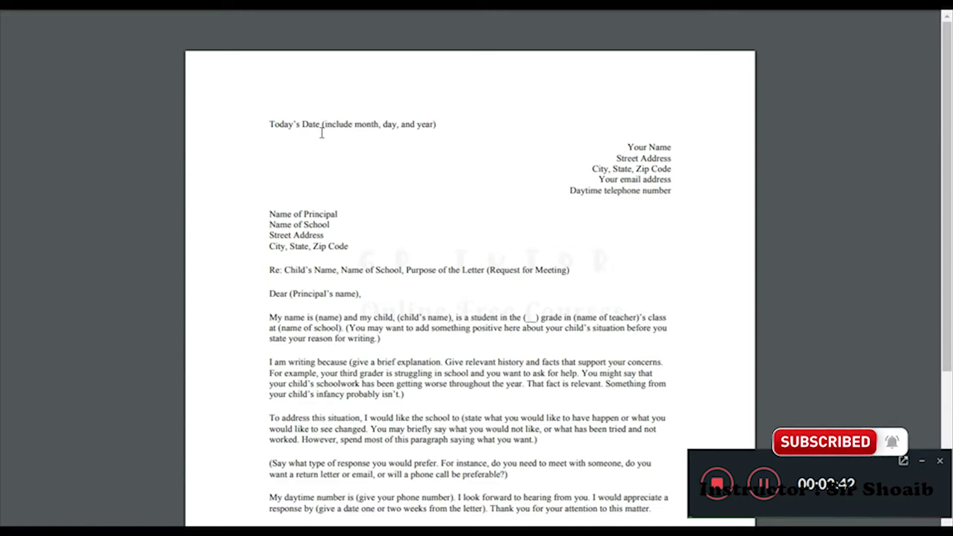
Step: Switch to the sample letter to the principal and examine its right-aligned sender address block and subject line
{"action": "left_click", "coordinate": [638, 146]}
{"action": "left_click_drag", "start_coordinate": [617, 158], "coordinate": [681, 160]}
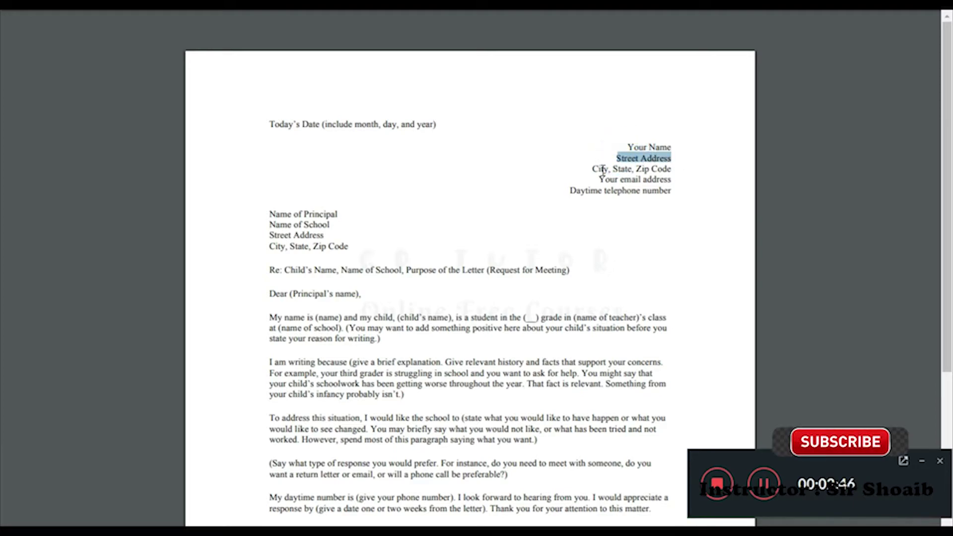
{"action": "left_click", "coordinate": [603, 171]}
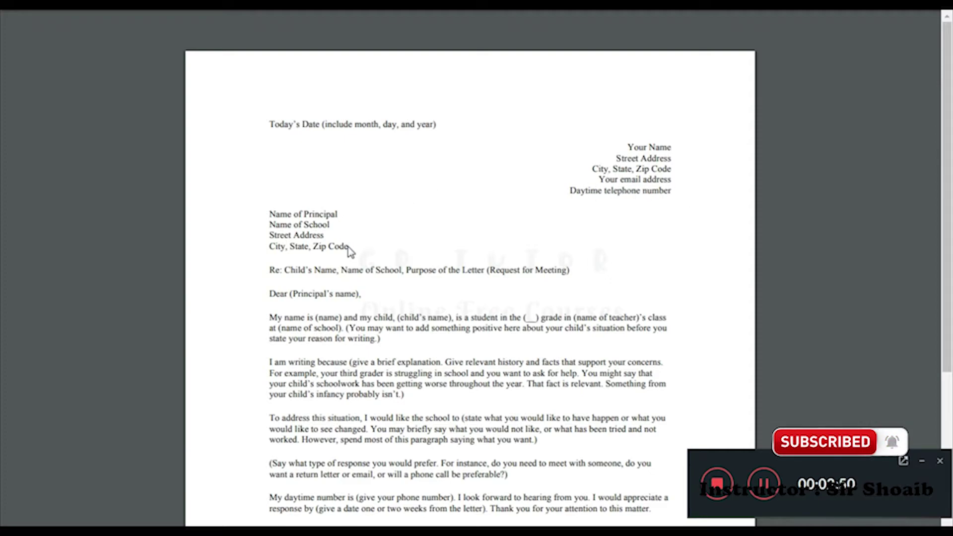
{"action": "left_click", "coordinate": [357, 273]}
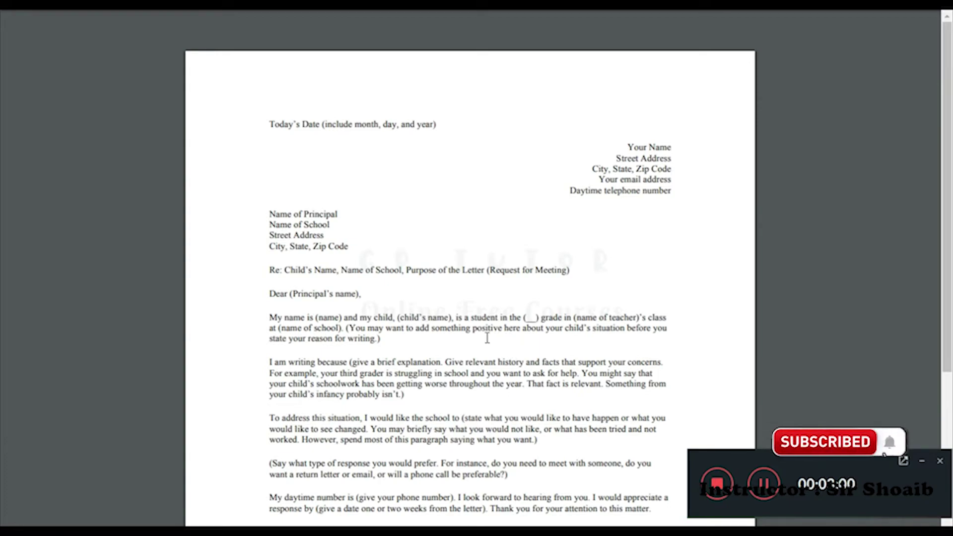
{"action": "left_click_drag", "start_coordinate": [624, 145], "coordinate": [675, 193]}
{"action": "left_click", "coordinate": [677, 192]}
{"action": "left_click", "coordinate": [632, 196]}
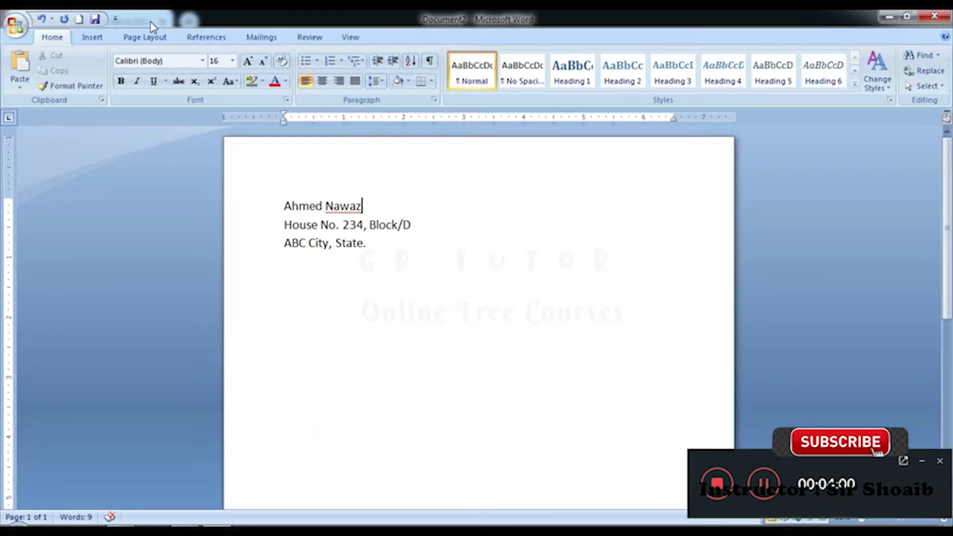
{"action": "left_click", "coordinate": [145, 38]}
{"action": "left_click", "coordinate": [261, 55]}
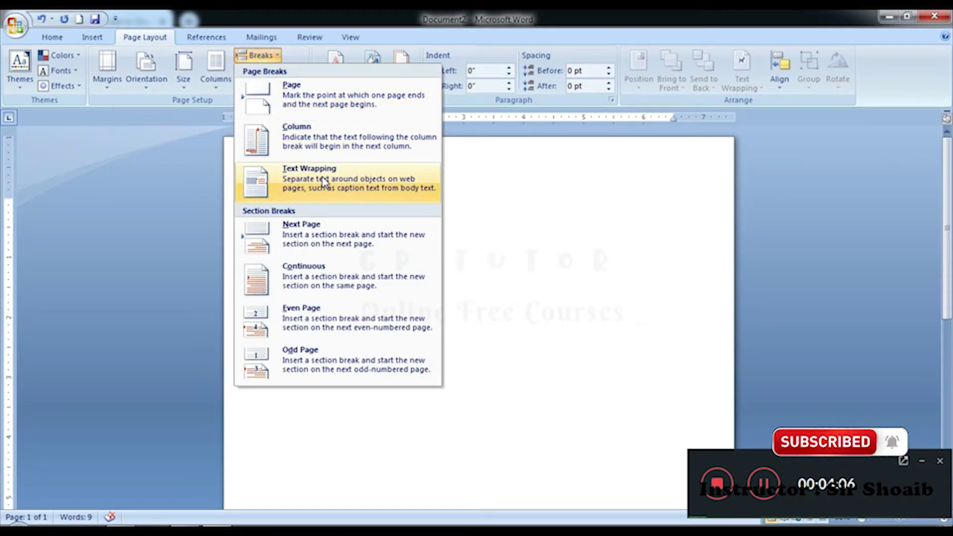
{"action": "left_click", "coordinate": [607, 268]}
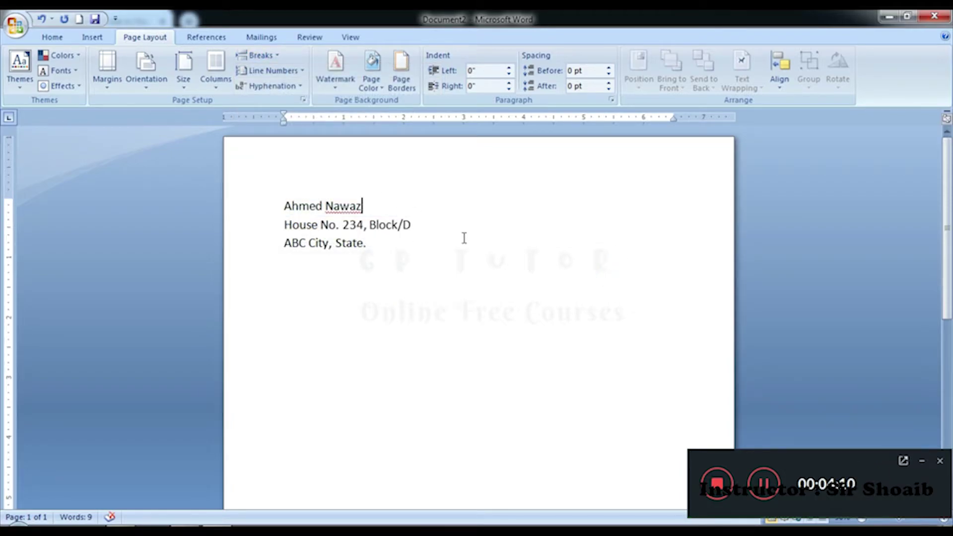
Step: Try justified alignment on the three-line address block, and restore its left alignment
{"action": "key", "text": "ctrl+Home"}
{"action": "key", "text": "shift+Down"}
{"action": "key", "text": "shift+Down"}
{"action": "key", "text": "shift+Down"}
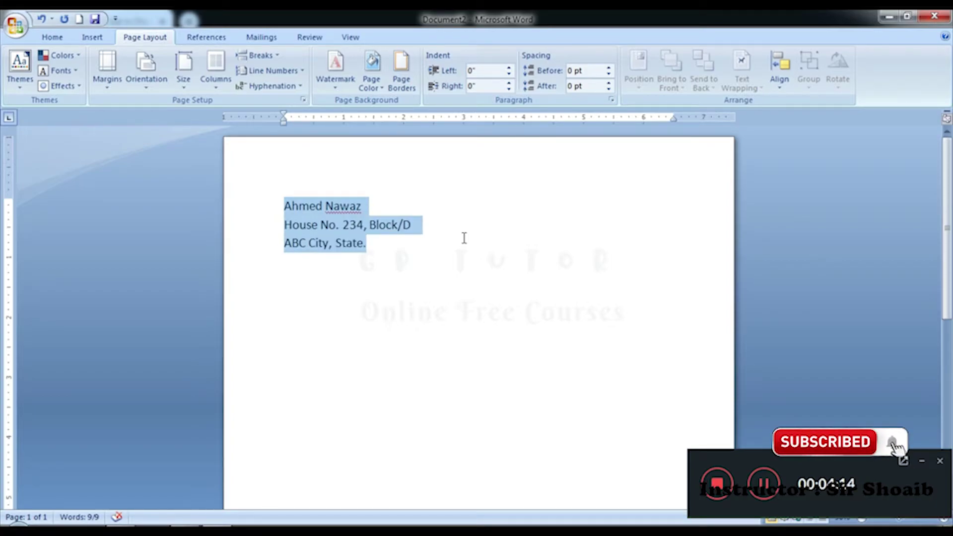
{"action": "key", "text": "ctrl+j"}
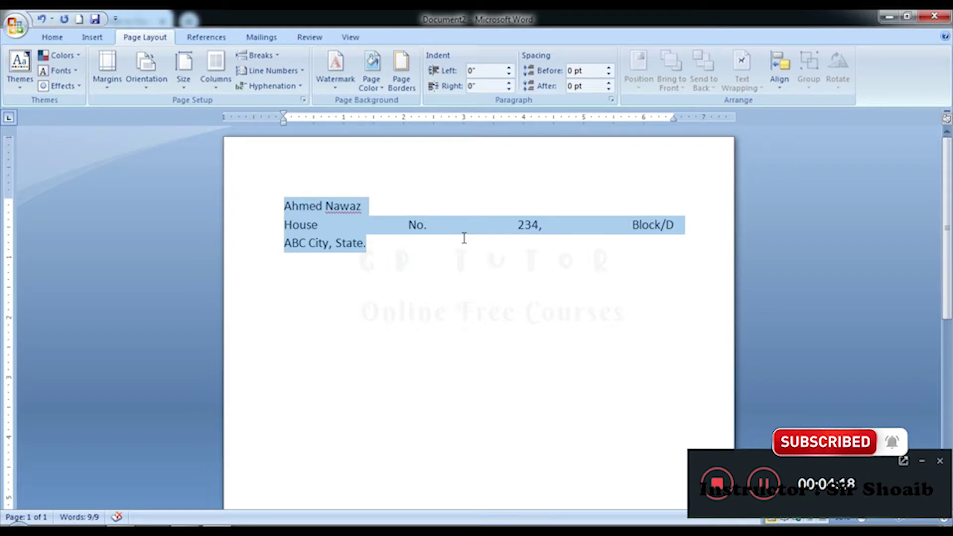
{"action": "key", "text": "ctrl+l"}
{"action": "key", "text": "Left"}
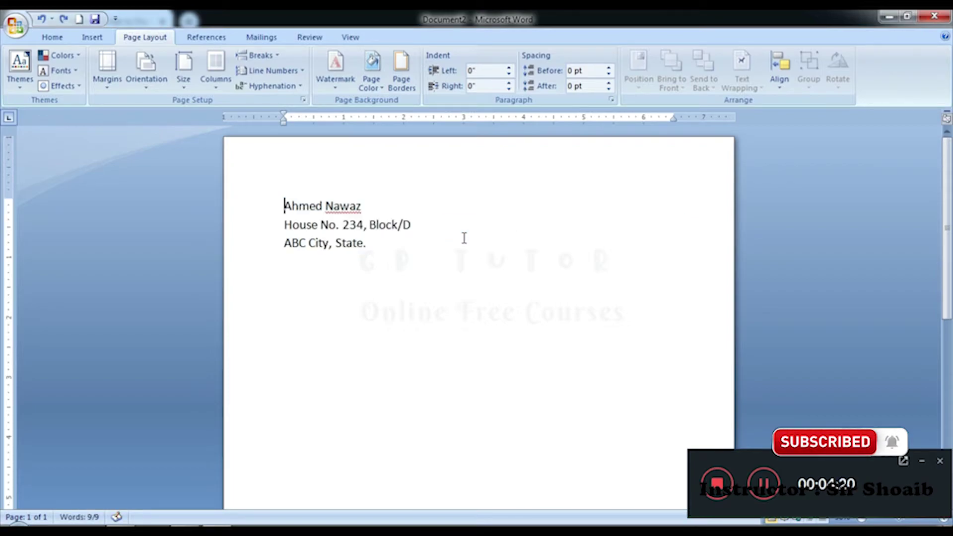
Step: Delete the full stop at the end of the city and state line
{"action": "key", "text": "Down"}
{"action": "key", "text": "BackSpace"}
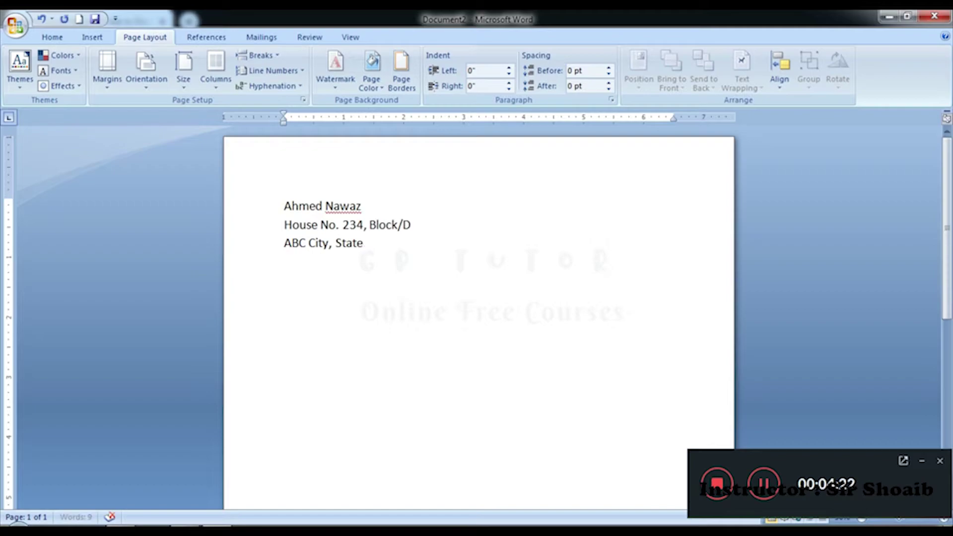
{"action": "key", "text": "Up"}
{"action": "key", "text": "Home"}
{"action": "key", "text": "shift+Down"}
{"action": "key", "text": "shift+Down"}
{"action": "key", "text": "shift+Down"}
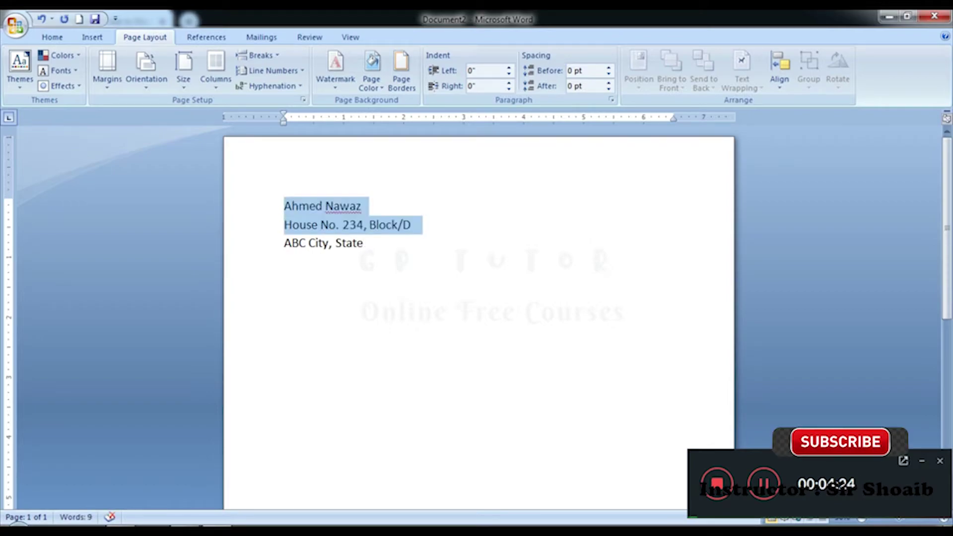
{"action": "left_click", "coordinate": [365, 224]}
Step: Insert a text wrapping break at the end of the name line
{"action": "left_click", "coordinate": [362, 206]}
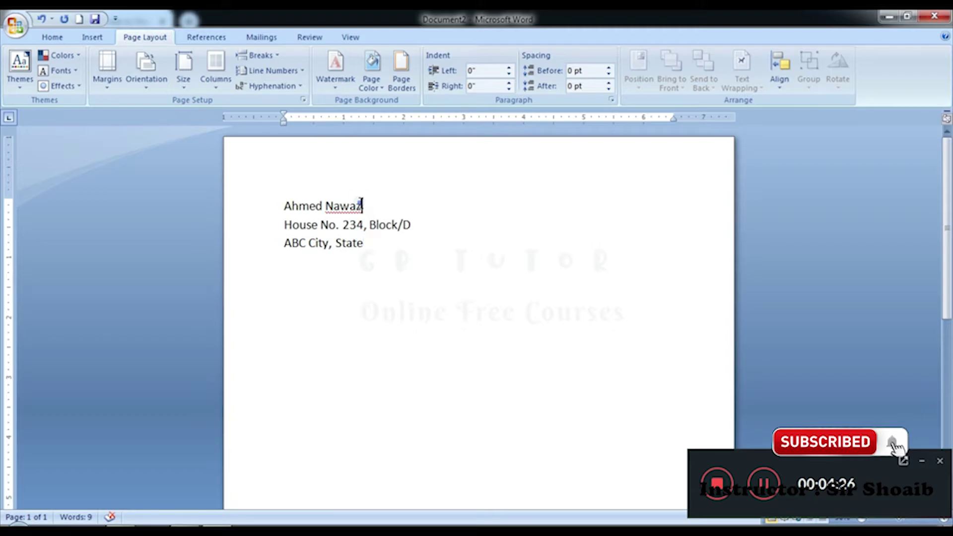
{"action": "left_click", "coordinate": [257, 55]}
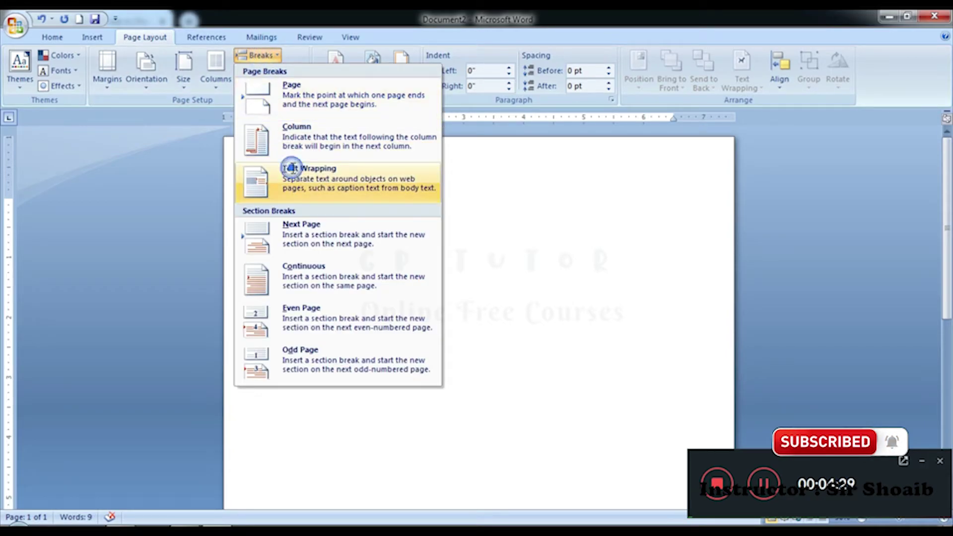
{"action": "left_click", "coordinate": [293, 174]}
{"action": "left_click", "coordinate": [358, 204]}
{"action": "left_click", "coordinate": [367, 205]}
Step: Add a line break at the end of the house number line and of the city and state line
{"action": "left_click", "coordinate": [420, 241]}
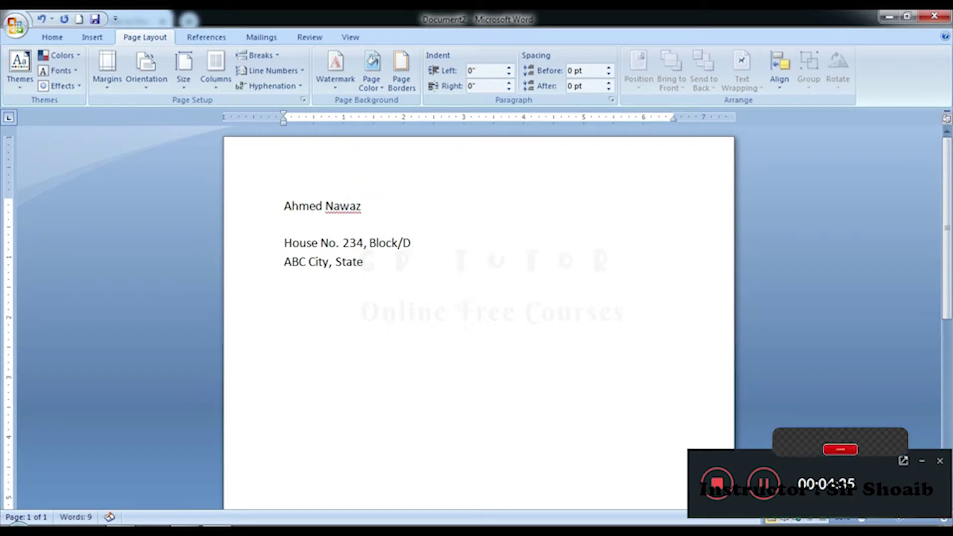
{"action": "key", "text": "Return"}
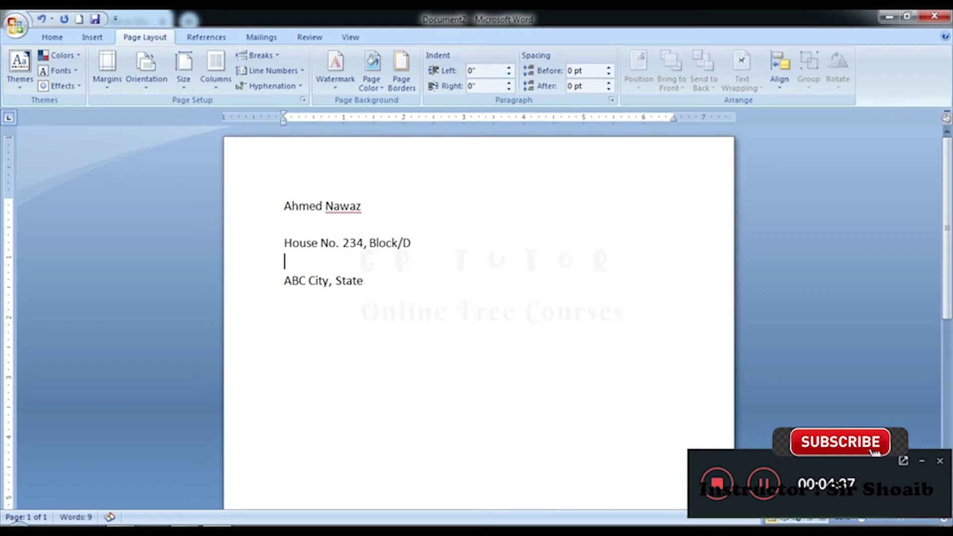
{"action": "key", "text": "Down"}
{"action": "key", "text": "End"}
{"action": "key", "text": "Return"}
{"action": "key", "text": "Up"}
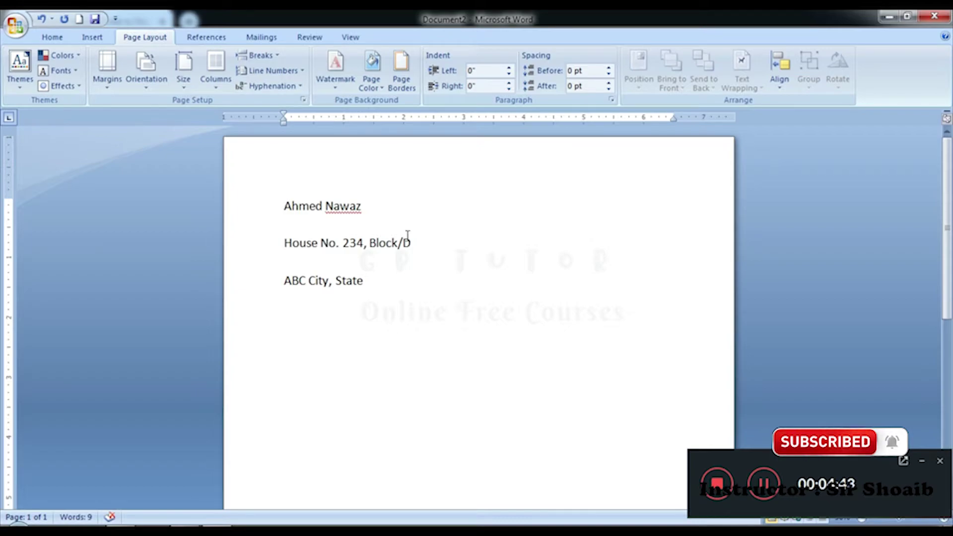
Step: Spread the words of all three address lines evenly across the full page width
{"action": "key", "text": "ctrl+shift+j"}
{"action": "key", "text": "ctrl+shift+j"}
{"action": "key", "text": "Down"}
{"action": "key", "text": "ctrl+shift+j"}
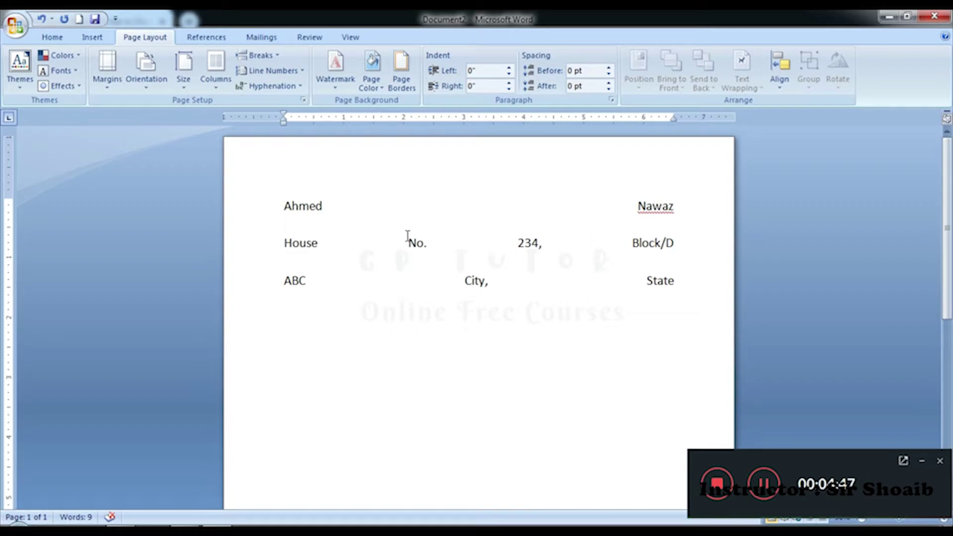
Step: Shift the address block towards the right margin with a left indent of 4.5" and its first line at 5"
{"action": "key", "text": "Tab"}
{"action": "key", "text": "Tab"}
{"action": "key", "text": "Tab"}
{"action": "key", "text": "Tab"}
{"action": "key", "text": "Tab"}
{"action": "key", "text": "Tab"}
{"action": "key", "text": "Tab"}
{"action": "key", "text": "Tab"}
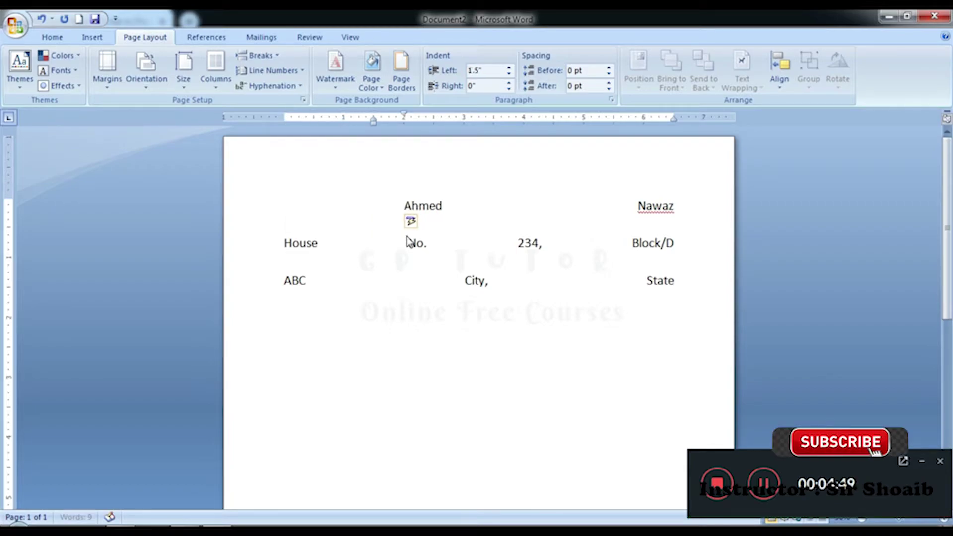
{"action": "key", "text": "Tab"}
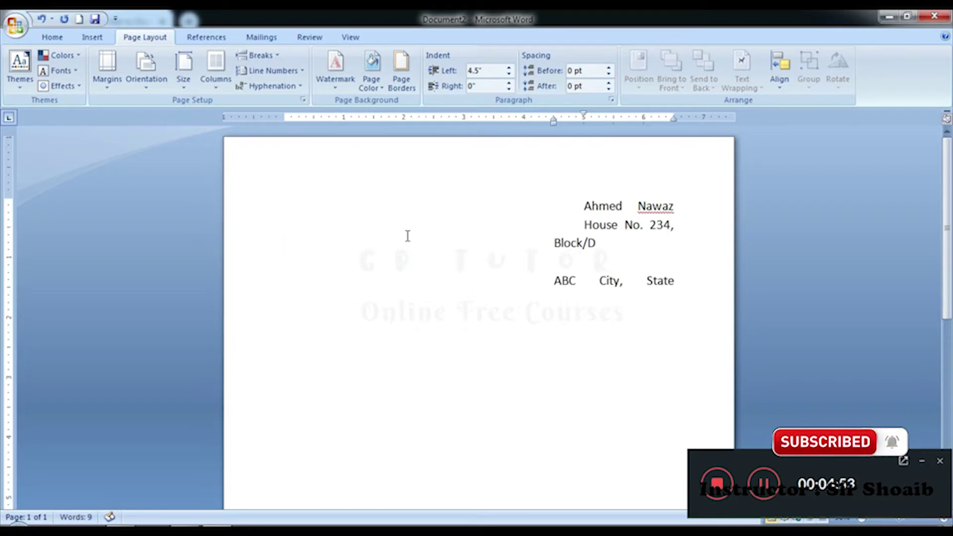
Step: Align the whole address block to a 5" left indent and delete the blank line above the city and state line
{"action": "key", "text": "Tab"}
{"action": "key", "text": "Up"}
{"action": "key", "text": "Up"}
{"action": "key", "text": "Down"}
{"action": "key", "text": "BackSpace"}
{"action": "key", "text": "Down"}
{"action": "key", "text": "Down"}
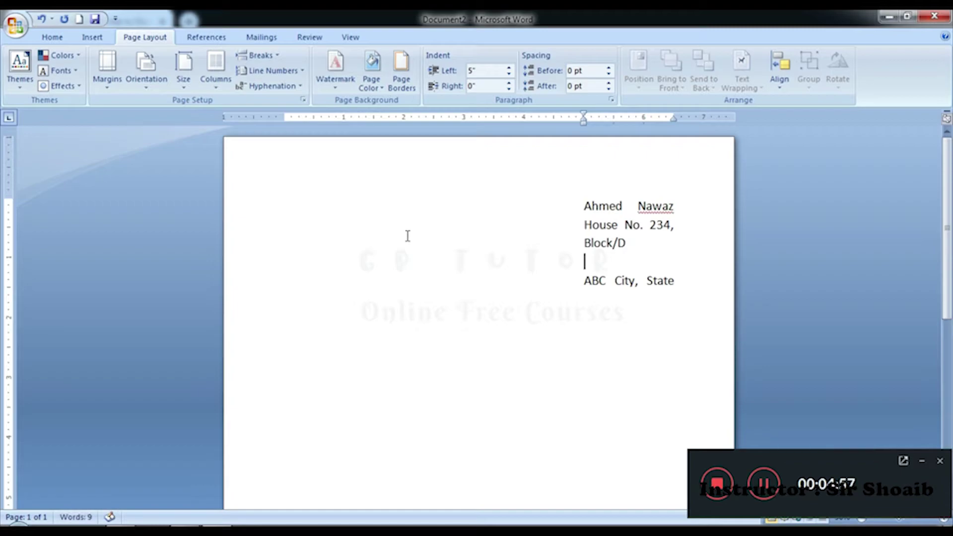
{"action": "key", "text": "Delete"}
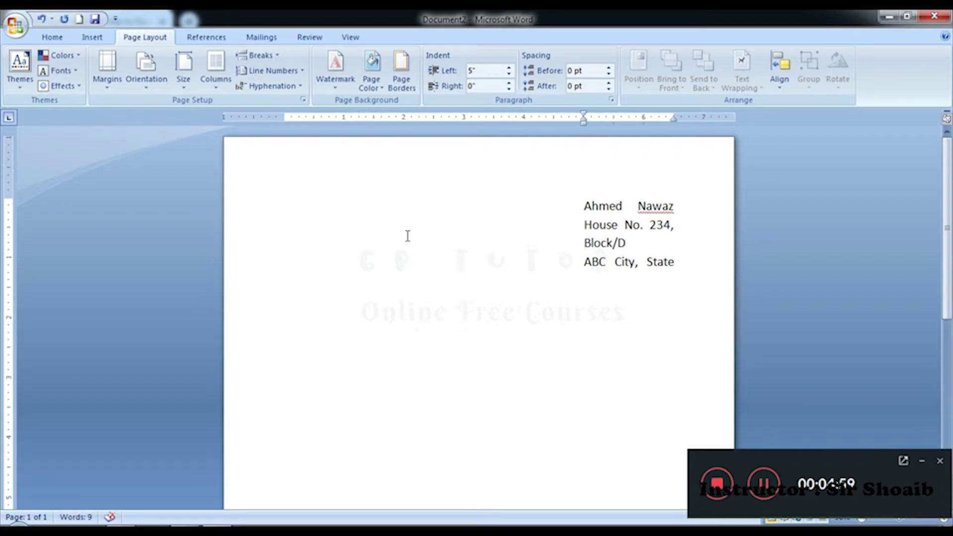